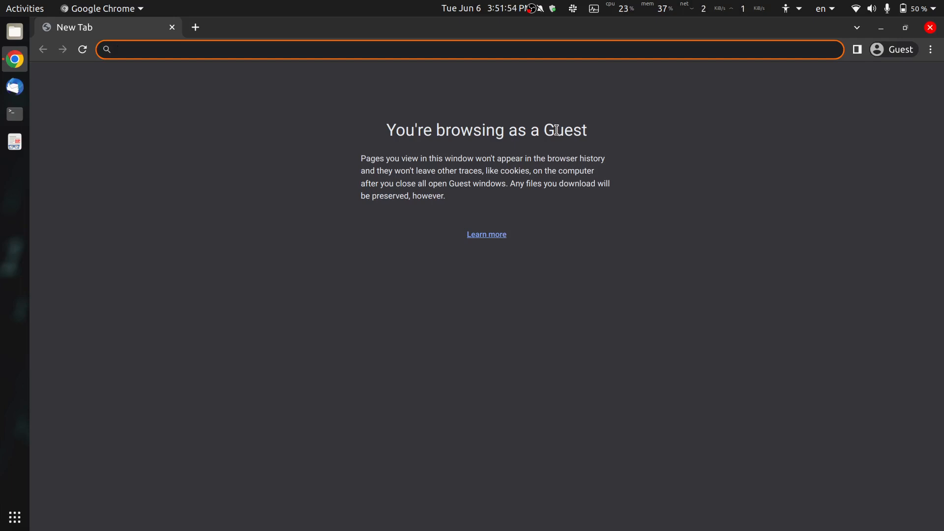
- Load the Cloud-V website at cloud-v.co in Chrome
type("cloud")
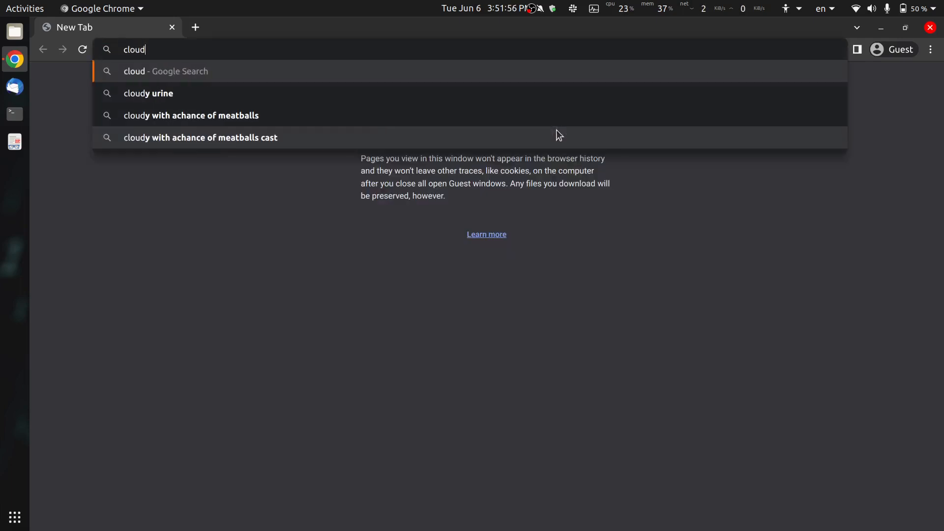
type("-v.co")
key("Return")
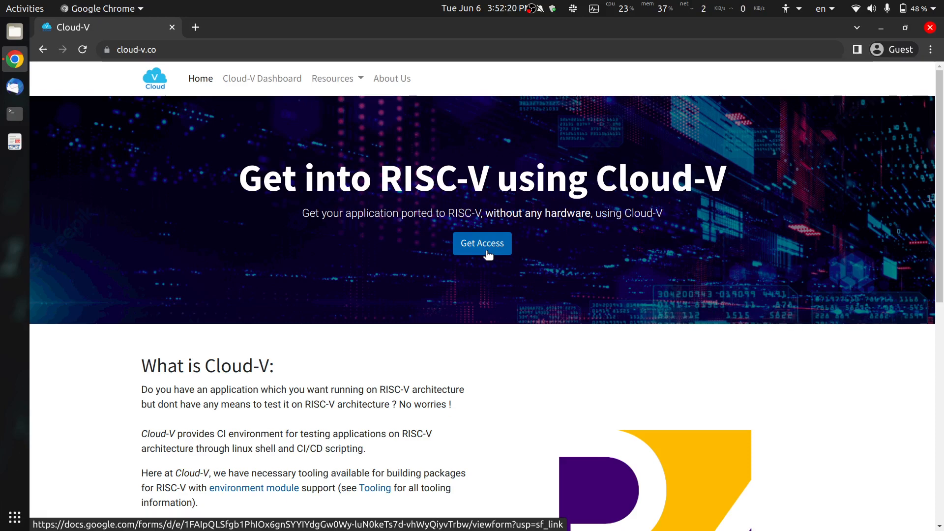
- Browse the Cloud-V homepage, then go to the Cloud-V Jenkins dashboard at cloud-v.co:8443
scroll(415, 275, "down", 5)
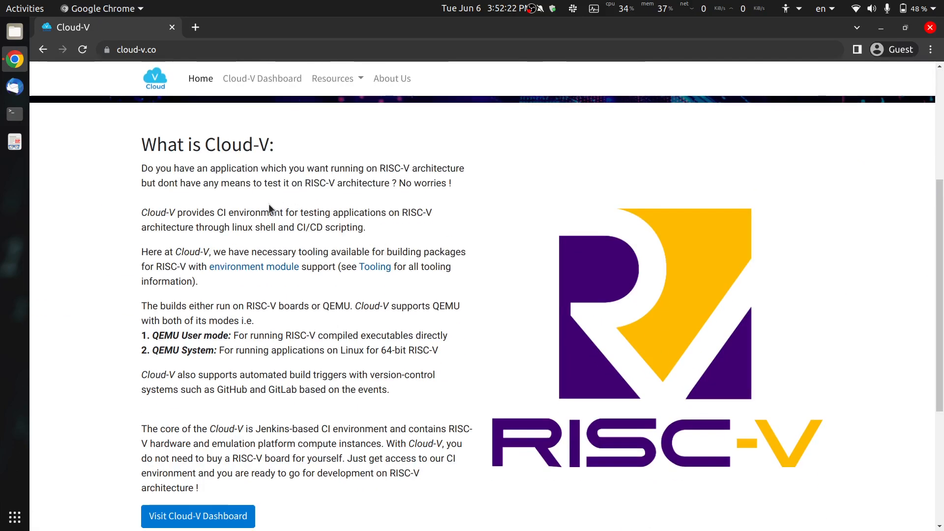
scroll(269, 204, "down", 2)
scroll(270, 204, "up", 2)
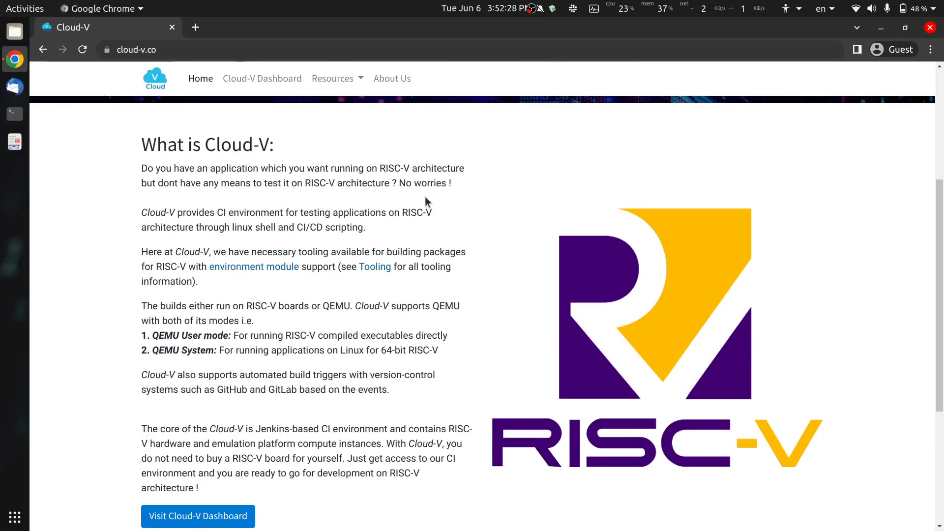
scroll(425, 196, "up", 5)
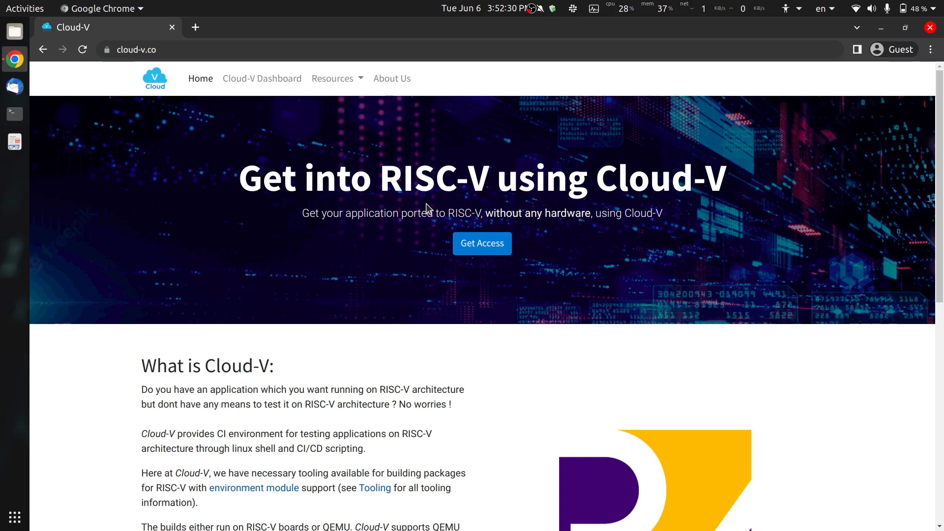
left_click(271, 81)
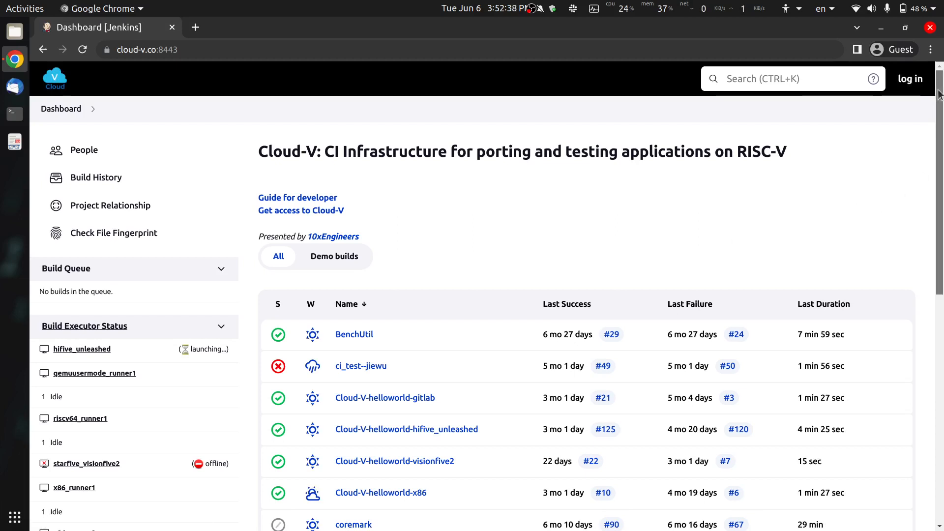
left_click_drag(939, 93, 937, 361)
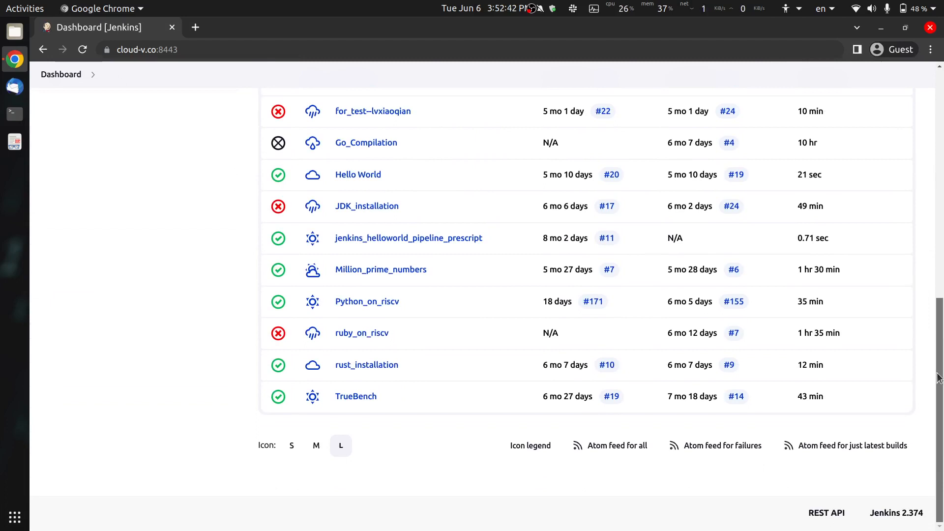
left_click_drag(939, 379, 940, 81)
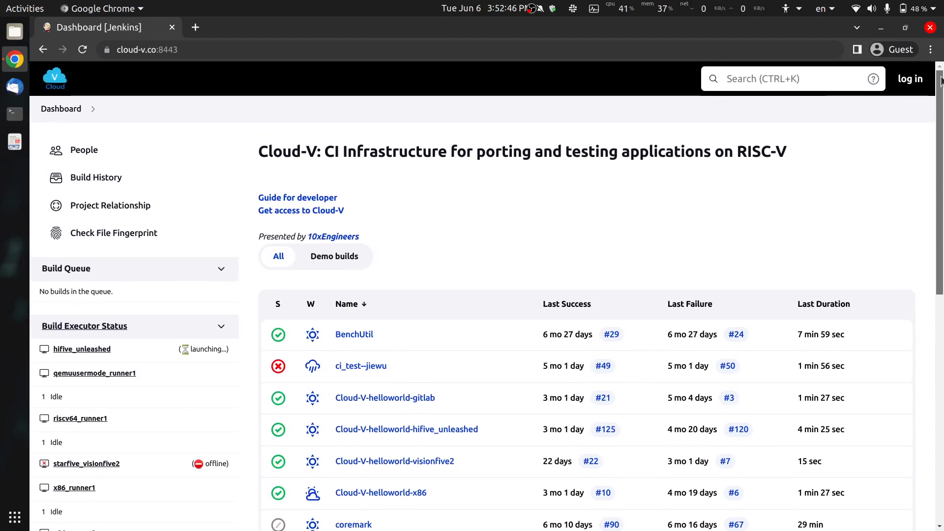
- Log in to Jenkins with the demo account's username and password
left_click(910, 79)
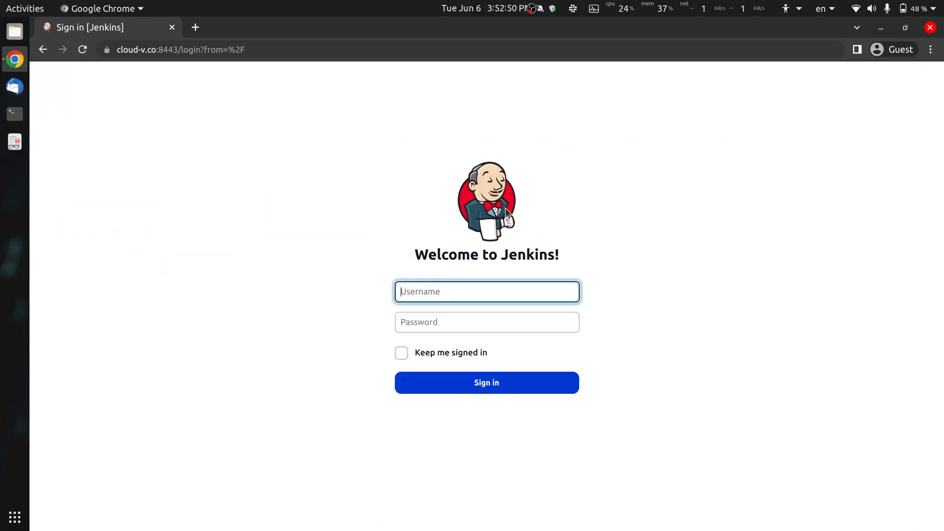
type("demouser")
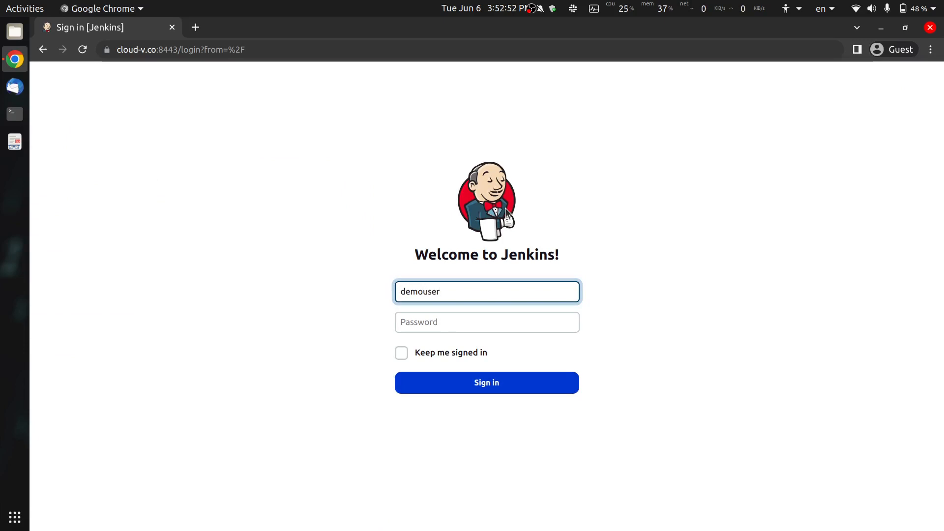
key("Tab")
type("demouser")
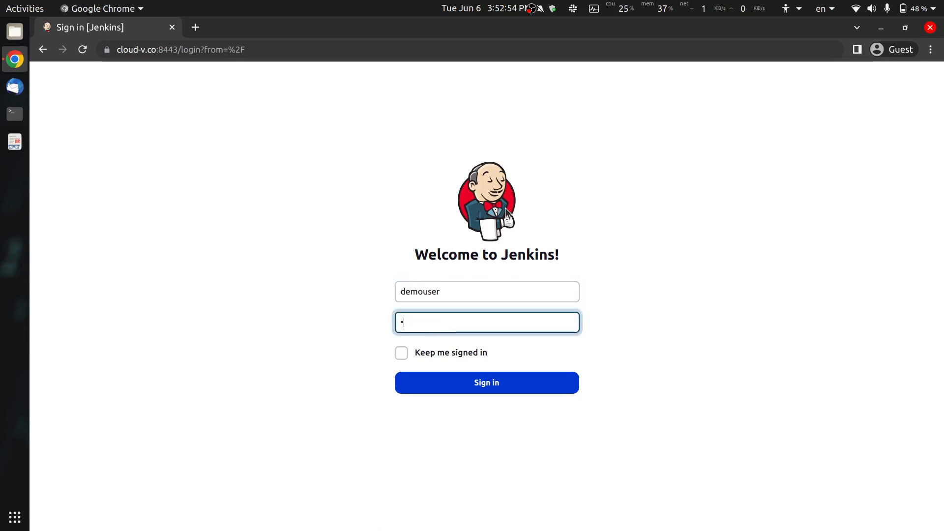
type("12")
key("Return")
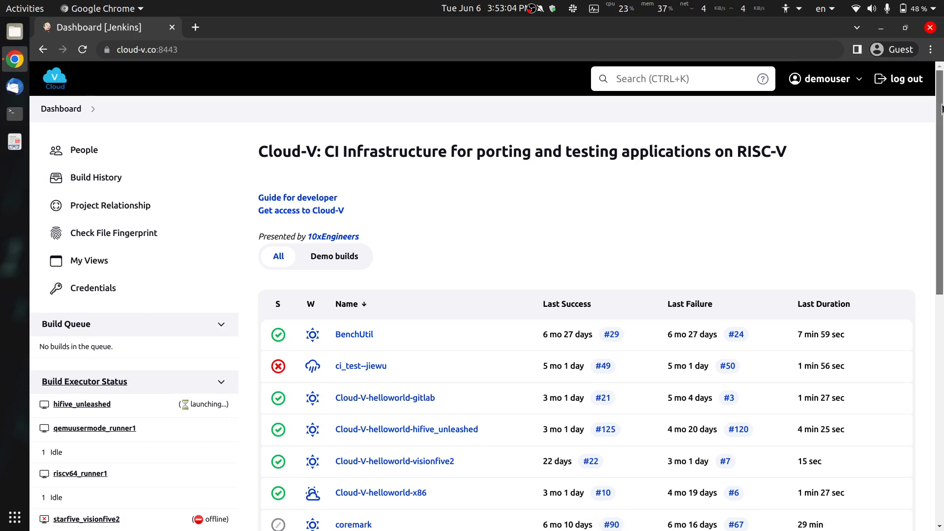
left_click_drag(942, 110, 943, 86)
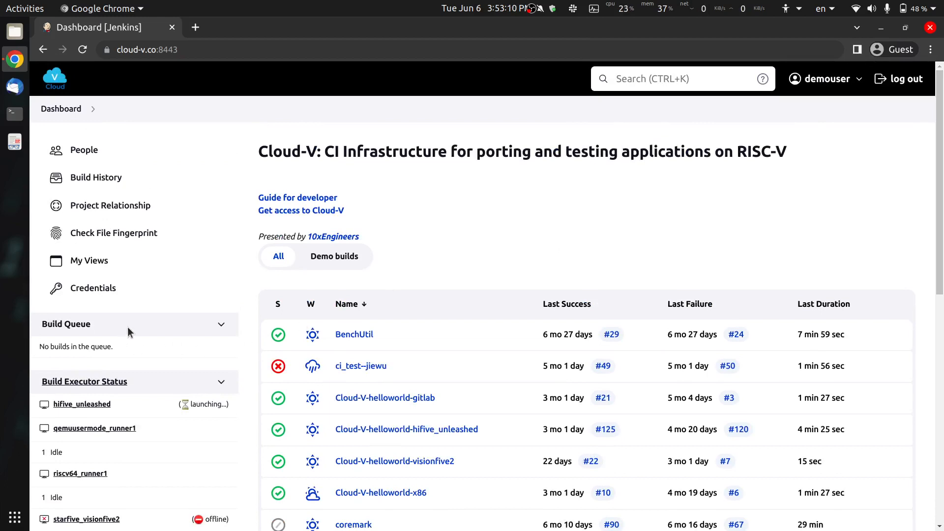
- Open Credentials and select the System store scoped to Jenkins
left_click(87, 298)
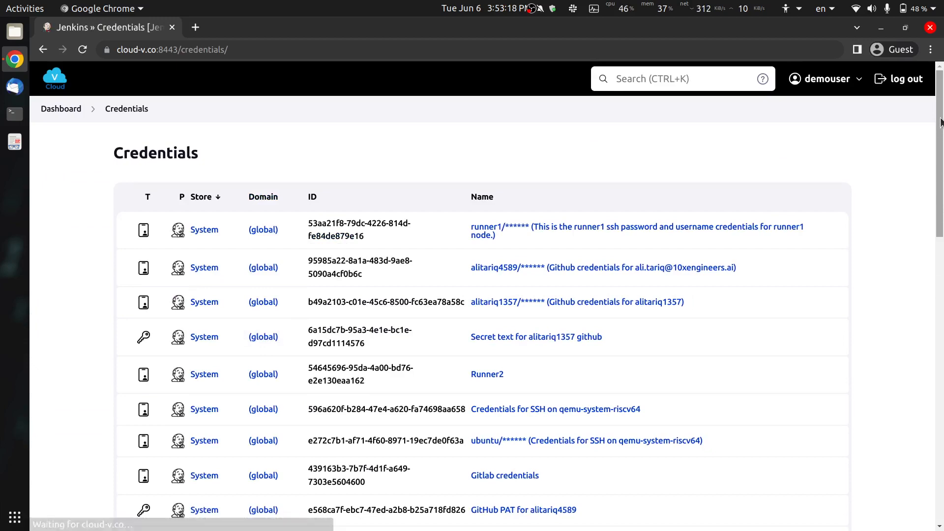
left_click_drag(940, 128, 938, 498)
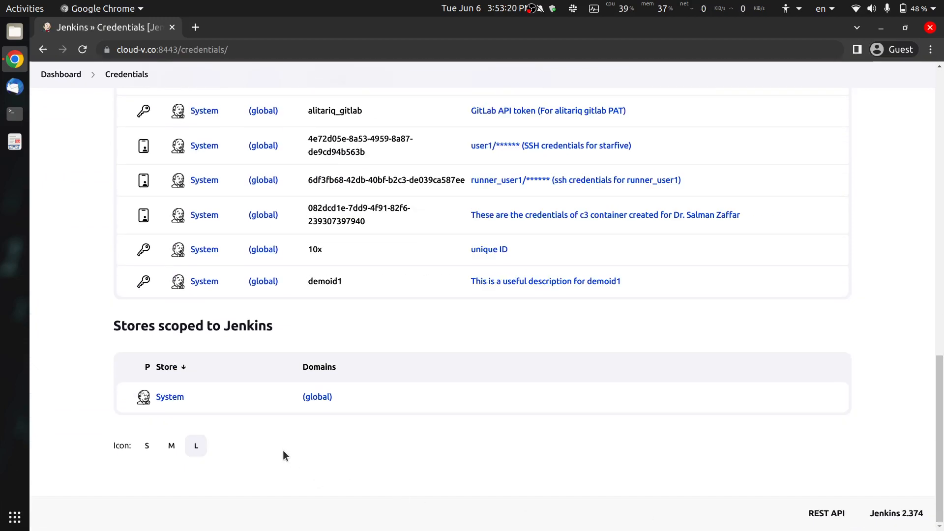
left_click(167, 398)
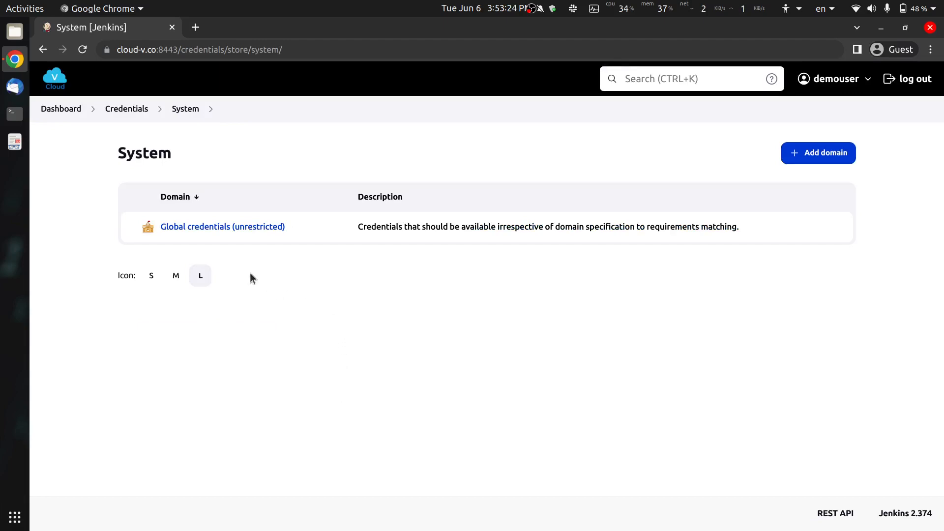
left_click(268, 227)
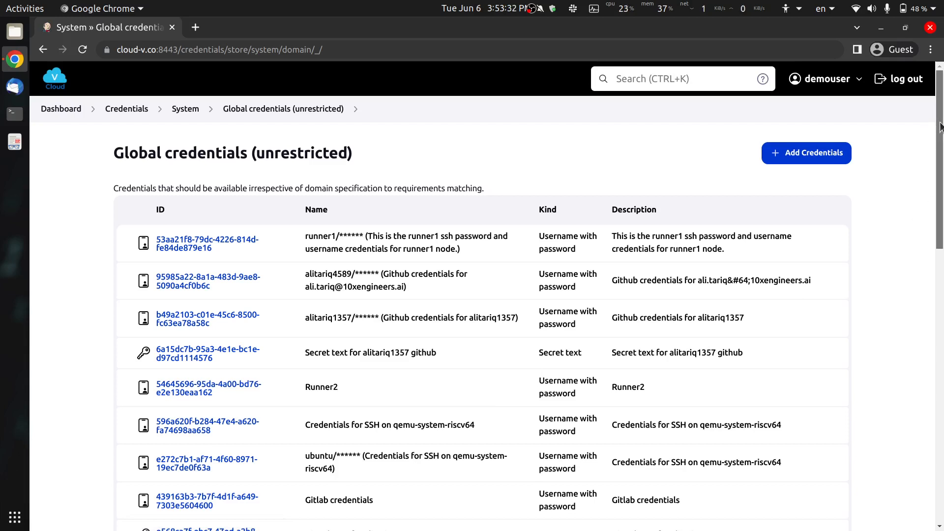
scroll(940, 127, "down", 1)
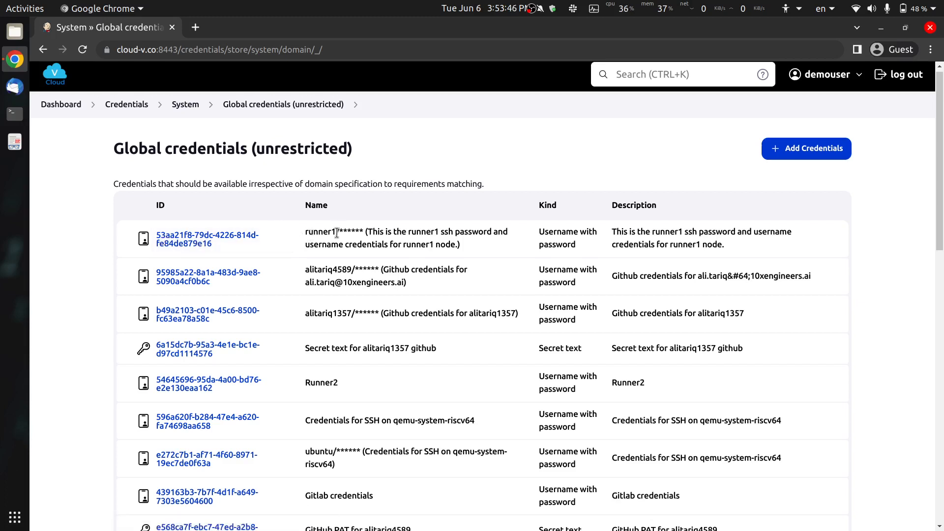
left_click_drag(339, 231, 364, 231)
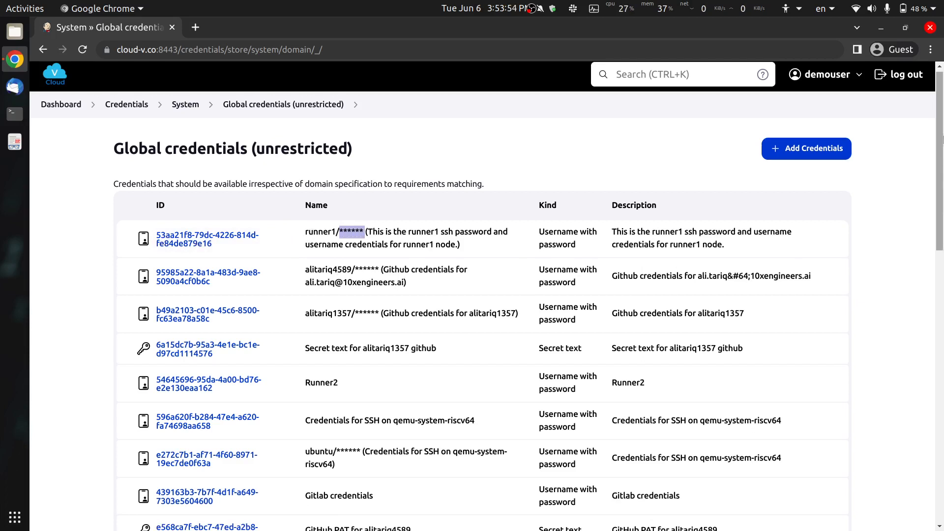
- Add a new credential of kind Secret text and enter the secret value
left_click(797, 157)
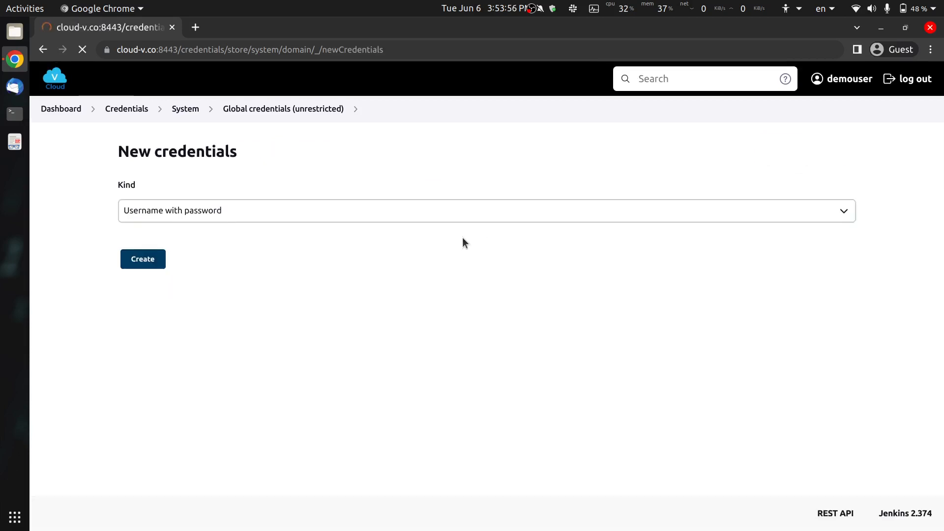
left_click(173, 216)
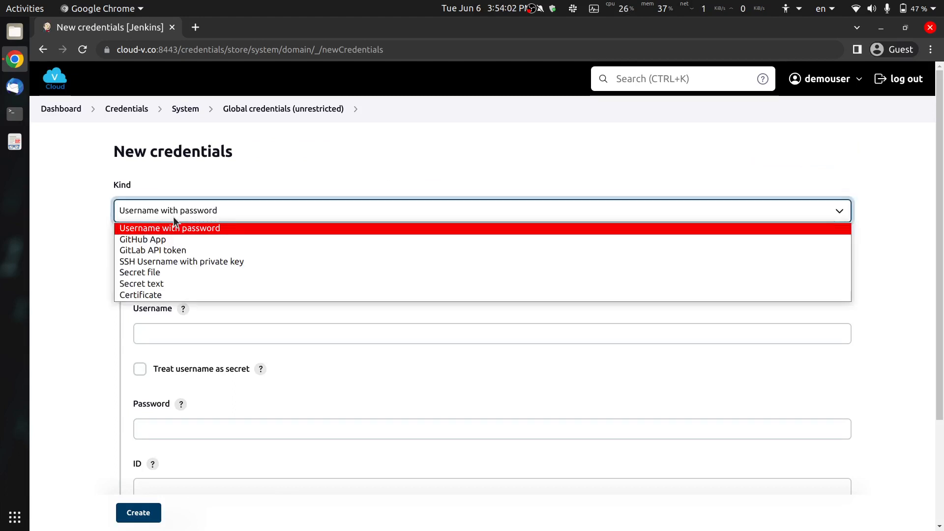
left_click(155, 285)
left_click(165, 340)
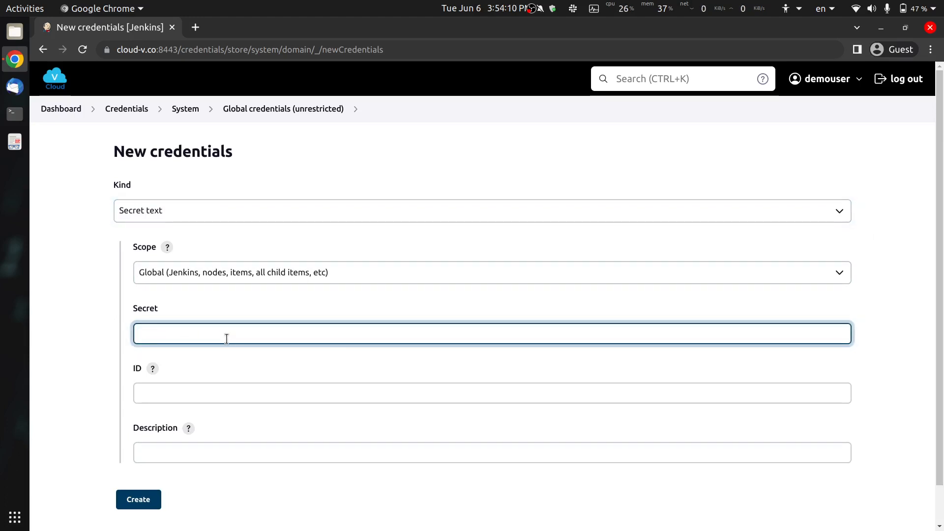
type("••••••••••••••••••")
- Set the credential ID to demouser_credentials_id
left_click(257, 403)
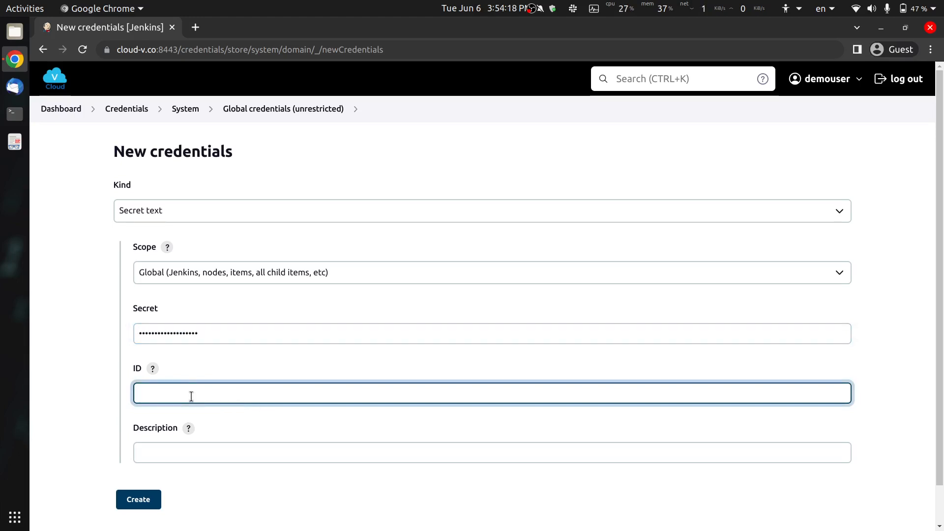
type("demo")
type("user")
type("_")
type("cre")
key("BackSpace")
key("BackSpace")
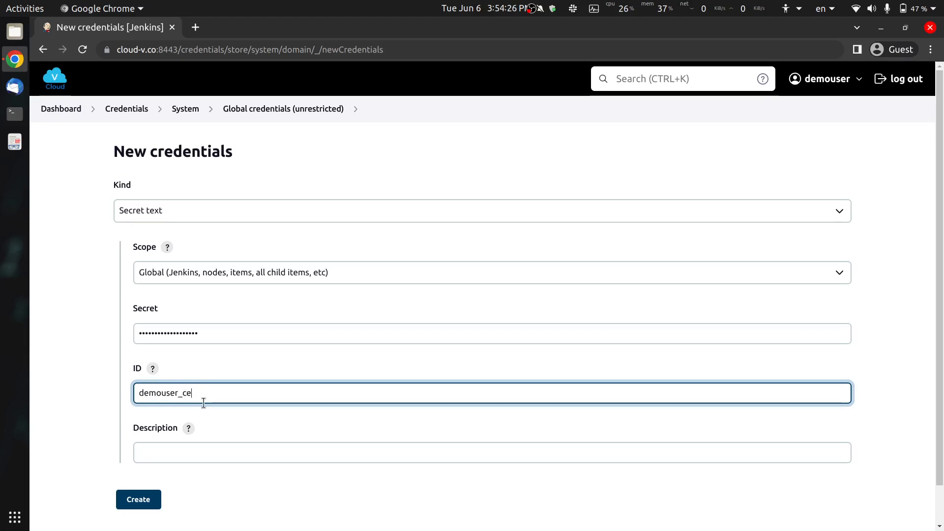
type("rd")
key("BackSpace")
type("den")
key("BackSpace")
key("BackSpace")
key("BackSpace")
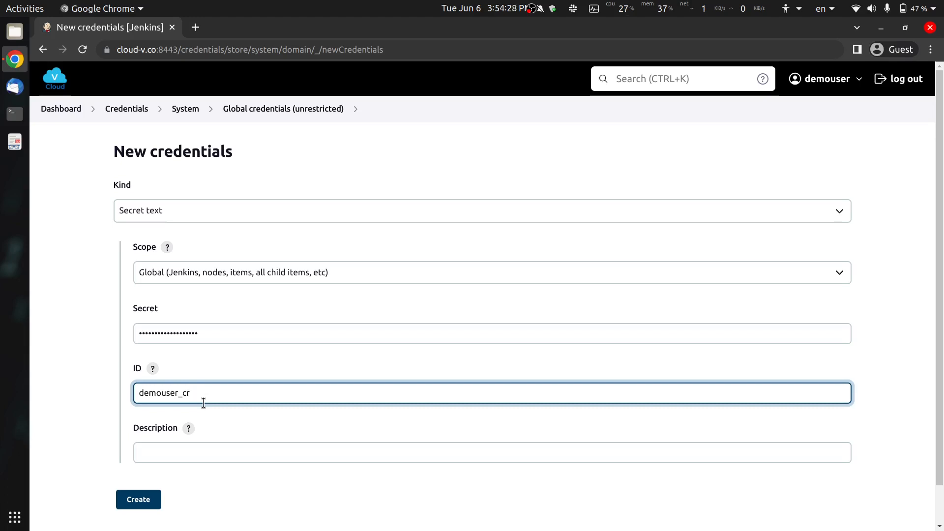
type("edn")
type("entials_id")
- Enter the description 'These are the credentials for version control system of demo user'
left_click(221, 451)
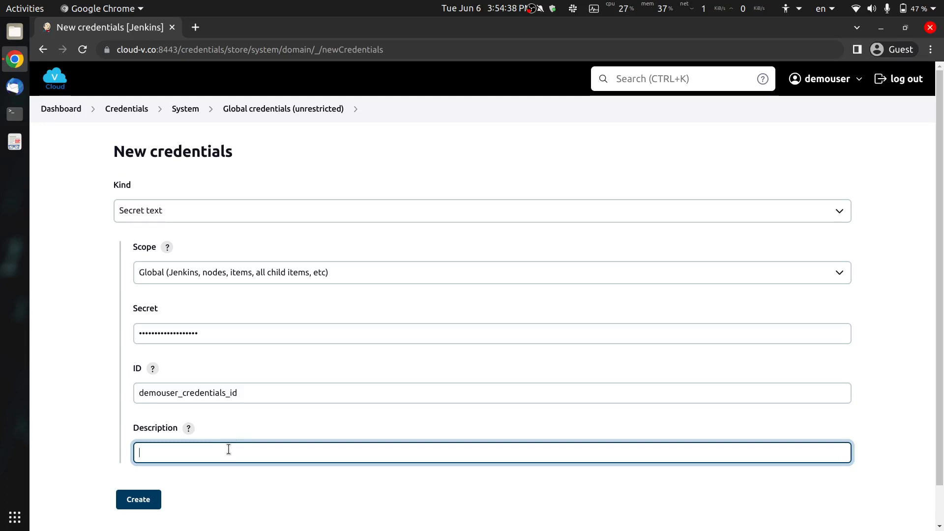
type("These are the credentials for v")
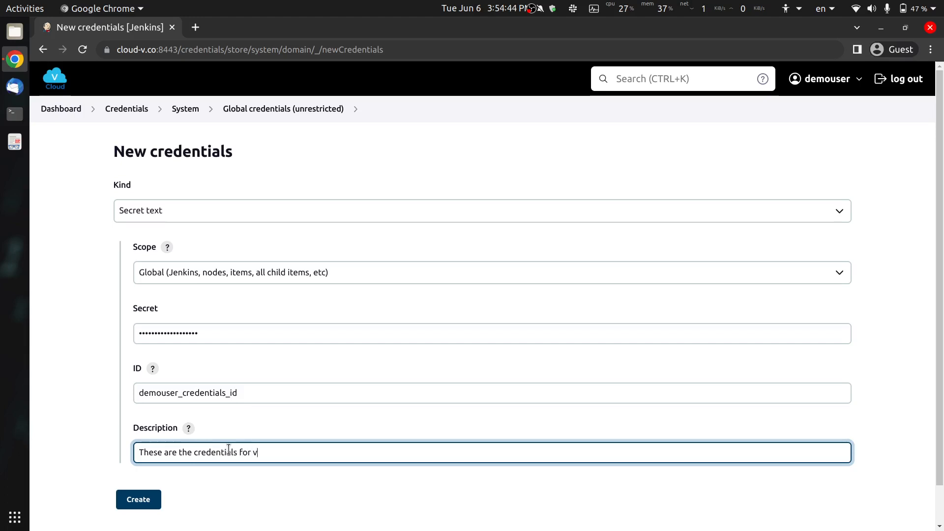
type("ersion control sys")
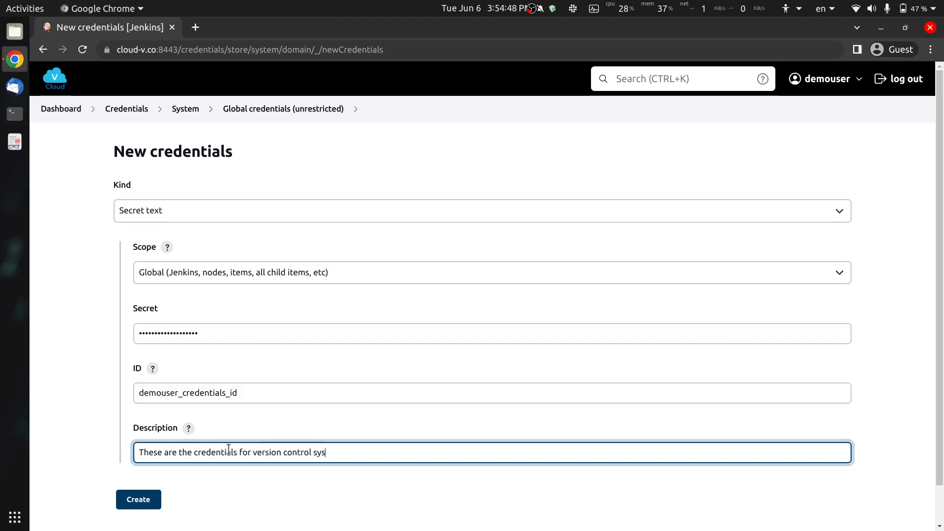
type("tems")
key("BackSpace")
type("of demo user")
scroll(207, 364, "down", 1)
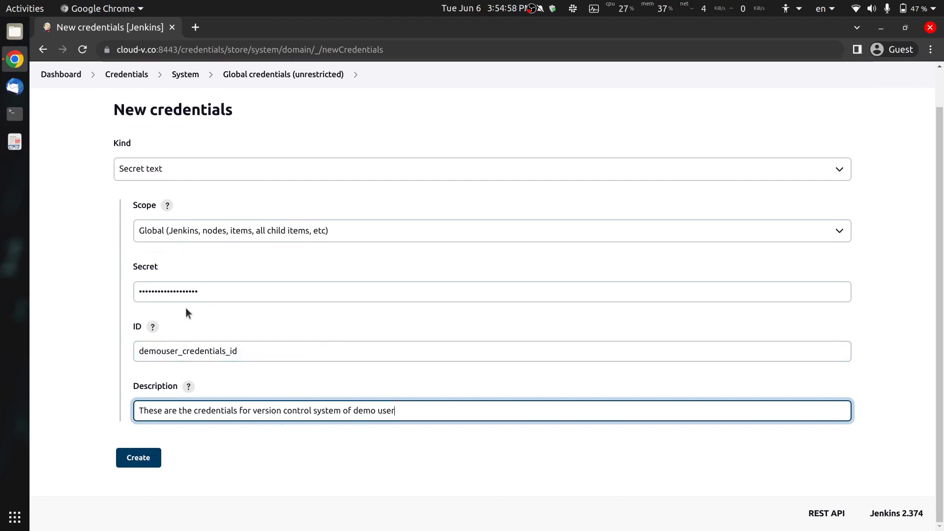
left_click_drag(207, 290, 62, 287)
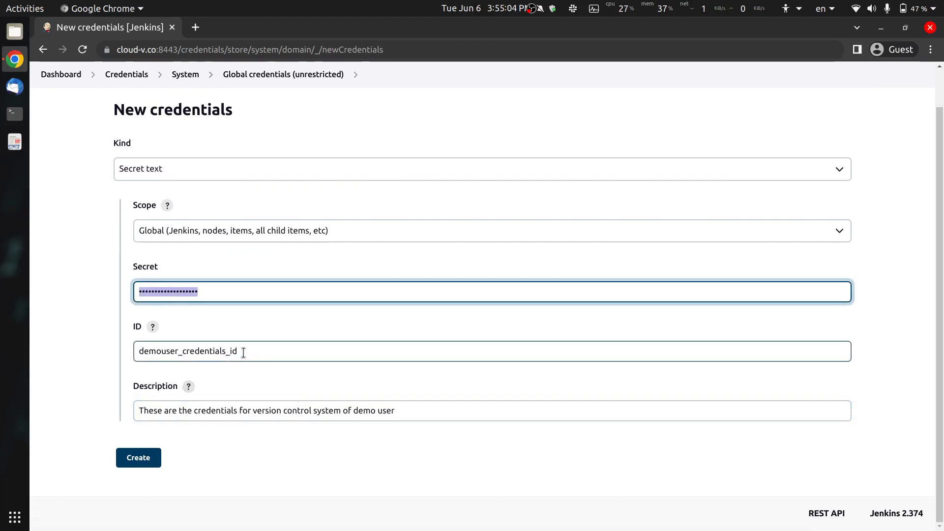
key("Tab")
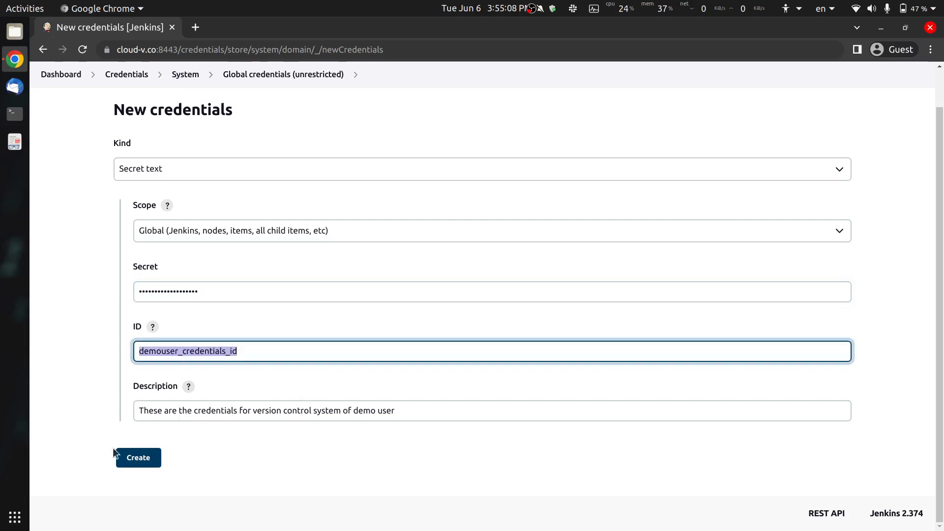
- Create the credential and find demouser_credentials_id at the bottom of the Global credentials list
left_click(126, 461)
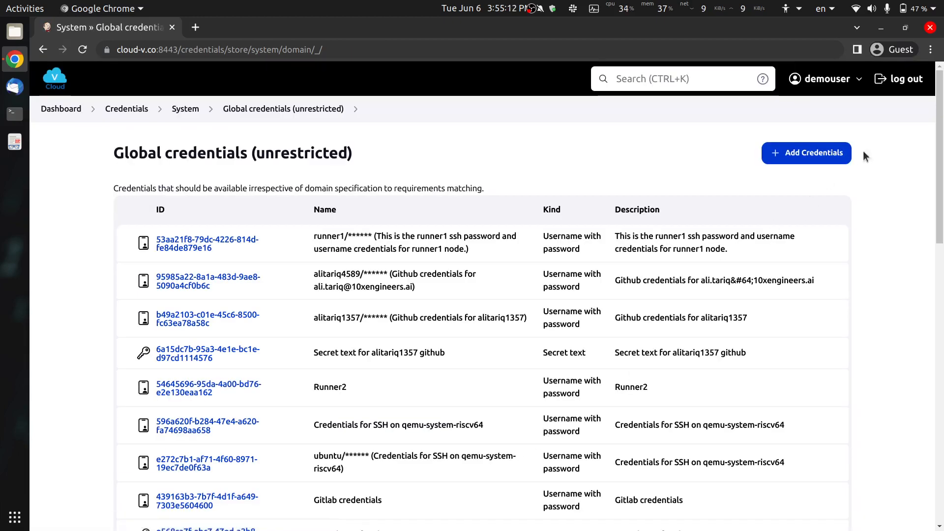
left_click_drag(943, 94, 942, 372)
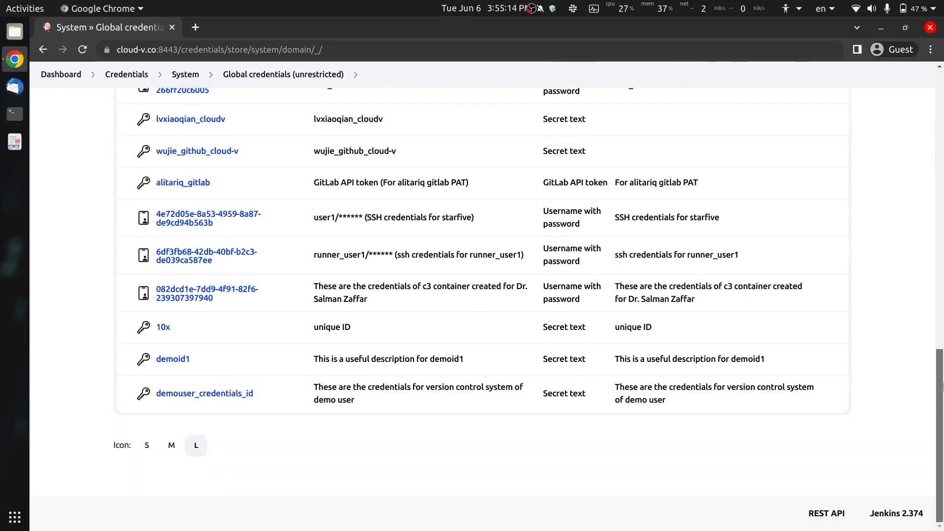